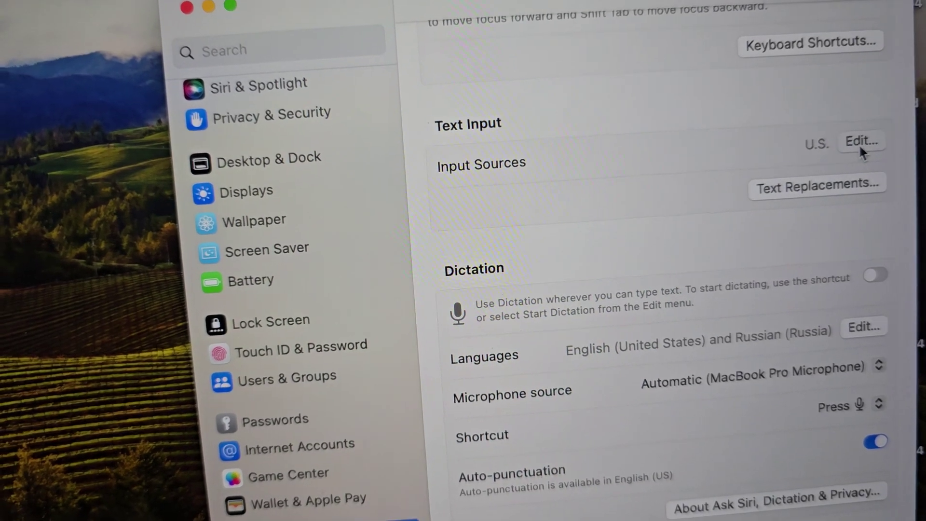
Step: Open the Input Sources editor under Text Input, which lists only U.S
{"action": "left_click", "coordinate": [859, 142]}
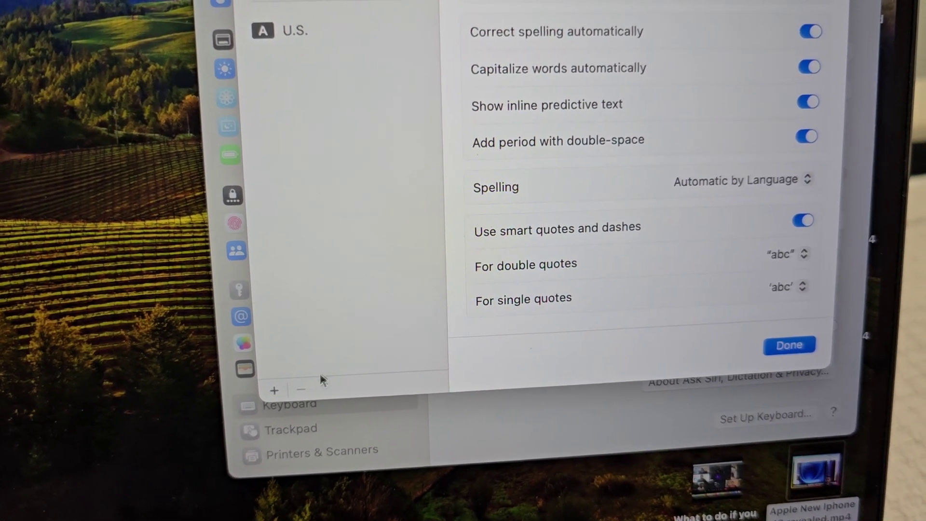
Step: Add the Russian – QWERTY layout to the input sources and close the editor
{"action": "left_click", "coordinate": [274, 390]}
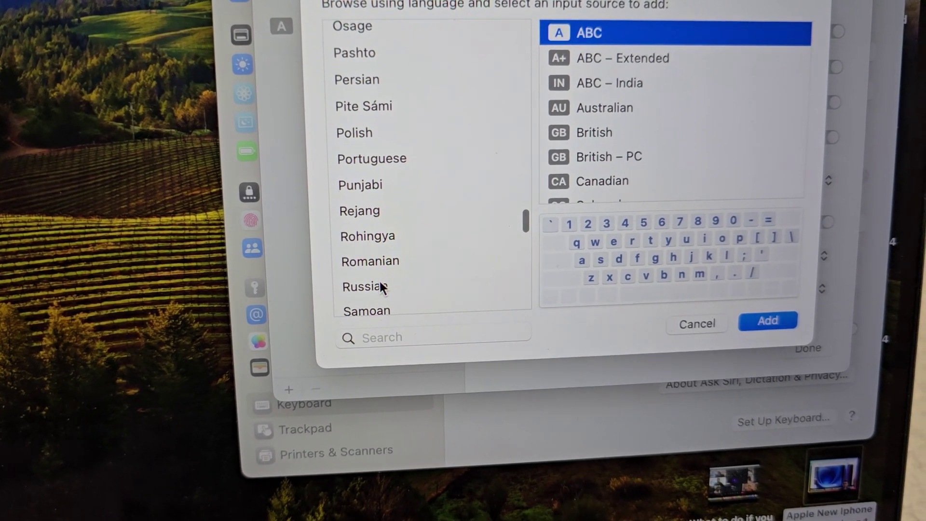
{"action": "left_click", "coordinate": [366, 287]}
{"action": "left_click", "coordinate": [642, 81]}
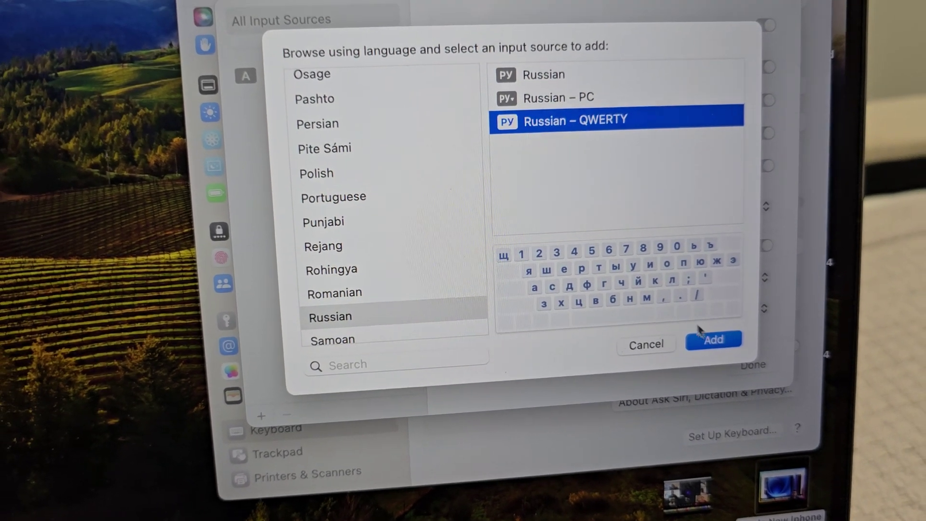
{"action": "left_click", "coordinate": [708, 339]}
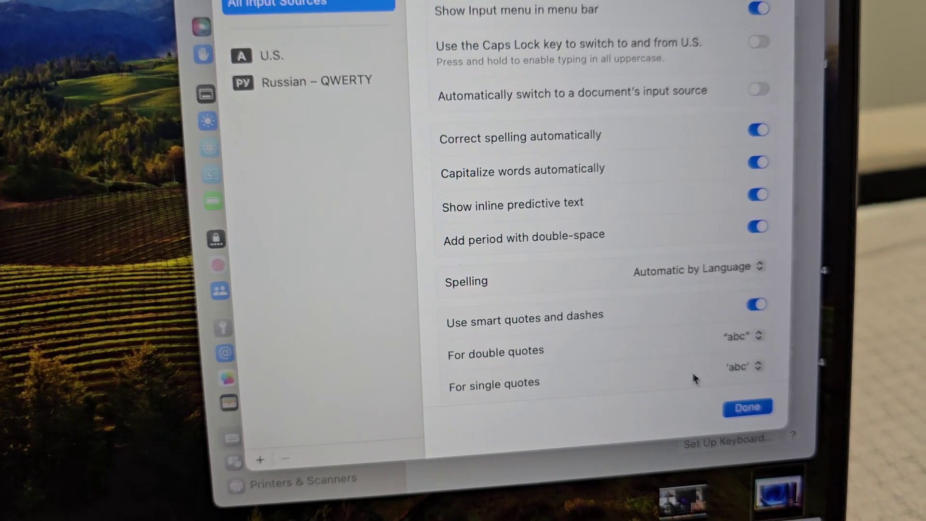
{"action": "left_click", "coordinate": [760, 410]}
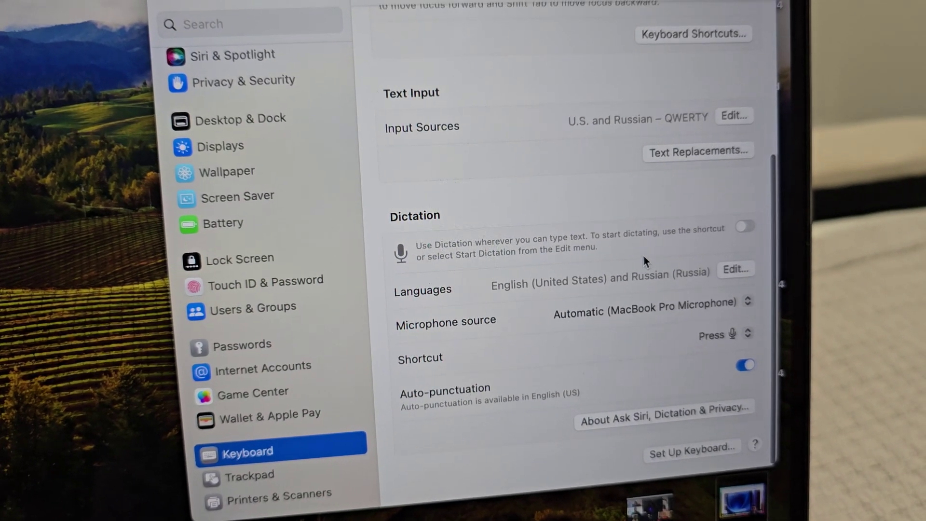
{"action": "scroll", "coordinate": [643, 255], "scroll_direction": "up", "scroll_amount": 5}
{"action": "scroll", "coordinate": [641, 261], "scroll_direction": "up", "scroll_amount": 2}
{"action": "scroll", "coordinate": [648, 262], "scroll_direction": "up", "scroll_amount": 3}
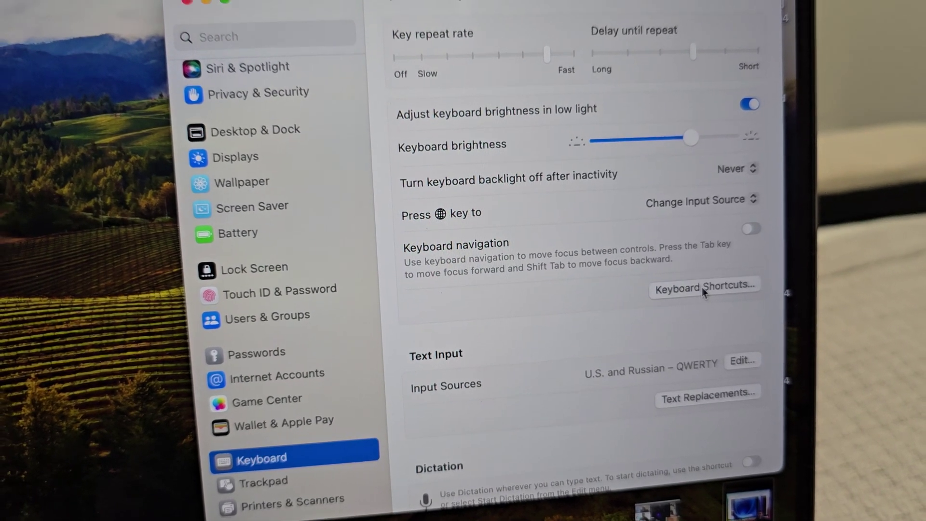
{"action": "left_click", "coordinate": [703, 284]}
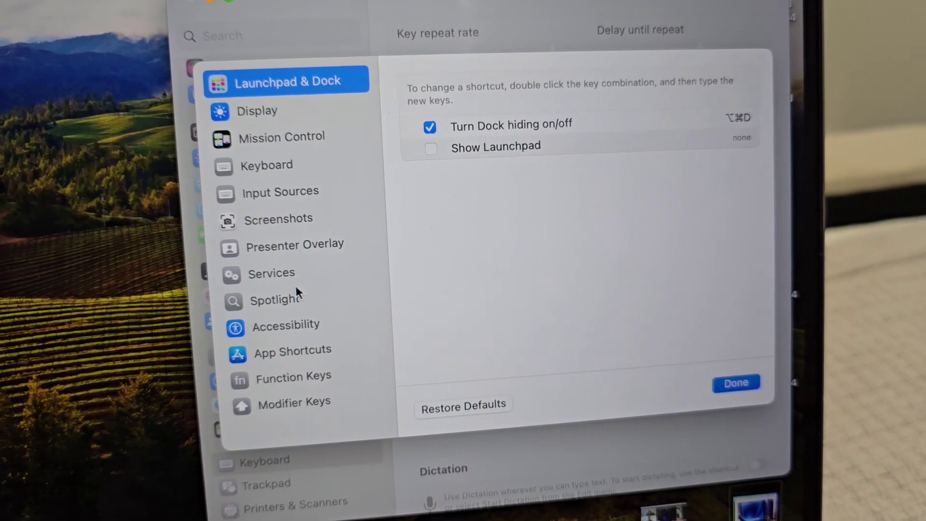
{"action": "left_click", "coordinate": [273, 195]}
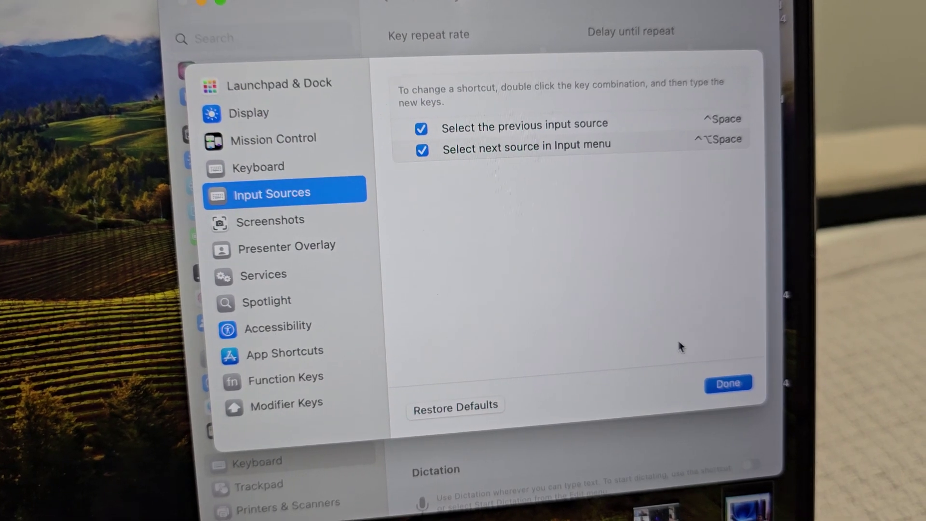
{"action": "left_click", "coordinate": [728, 385]}
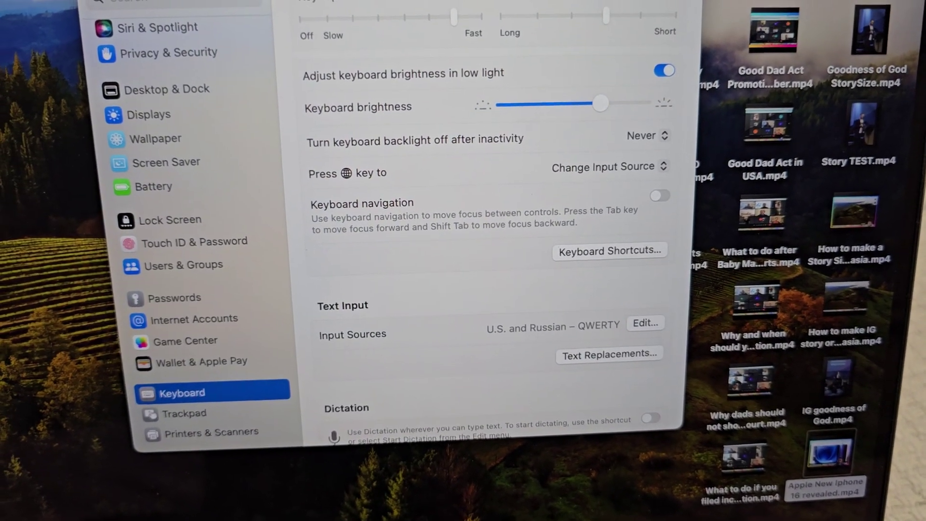
Step: Open Spotlight, switch input to the Russian (РУ) layout, then clear the typed text
{"action": "key", "text": "super+space"}
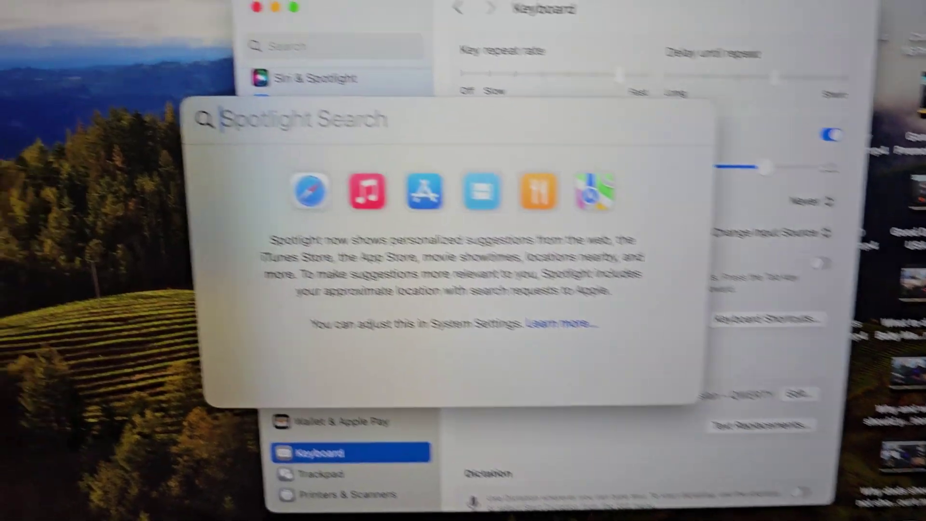
{"action": "key", "text": "ctrl+space"}
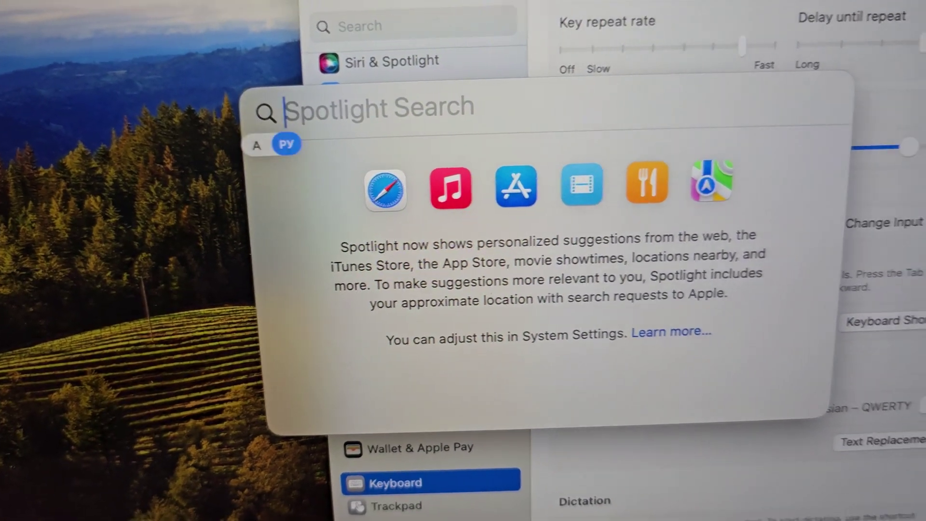
{"action": "type", "text": "ыыре"}
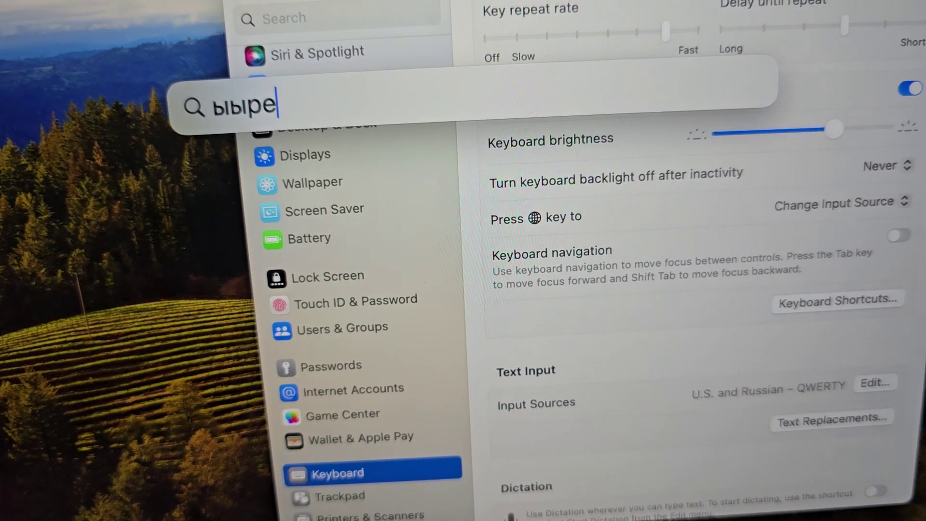
{"action": "type", "text": "2ешргвцдтыучч"}
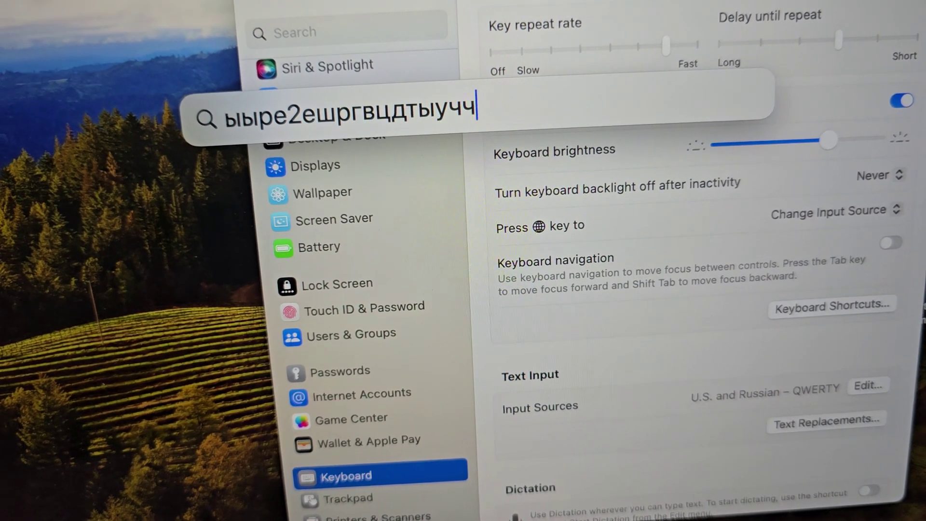
{"action": "type", "text": "ффыяшер"}
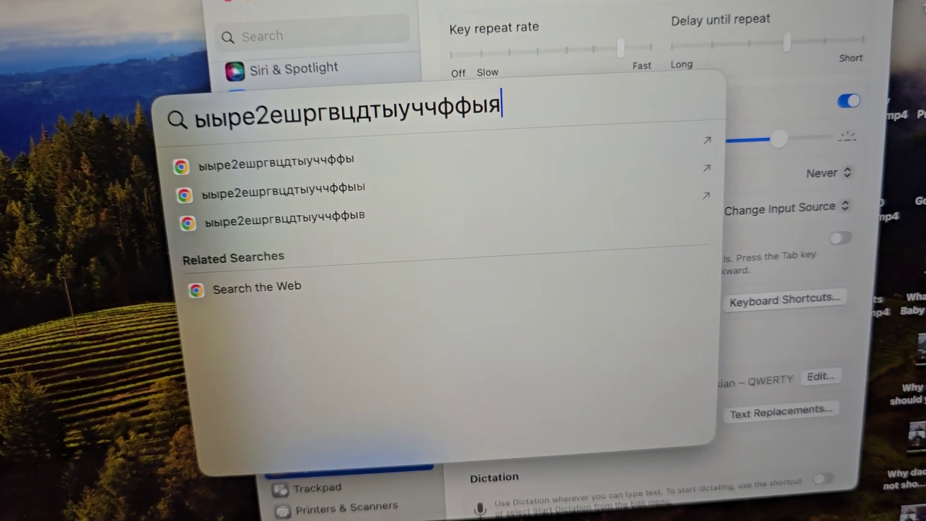
{"action": "type", "text": "ас"}
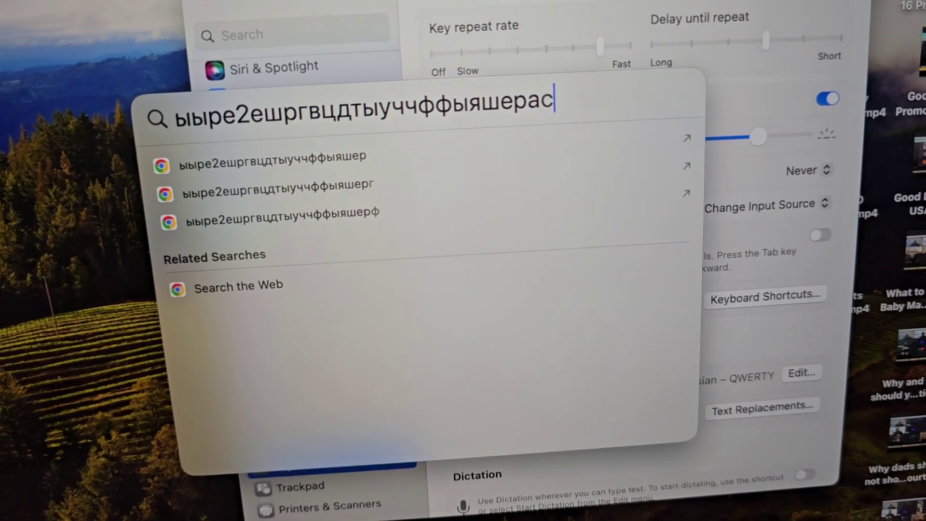
{"action": "type", "text": "д"}
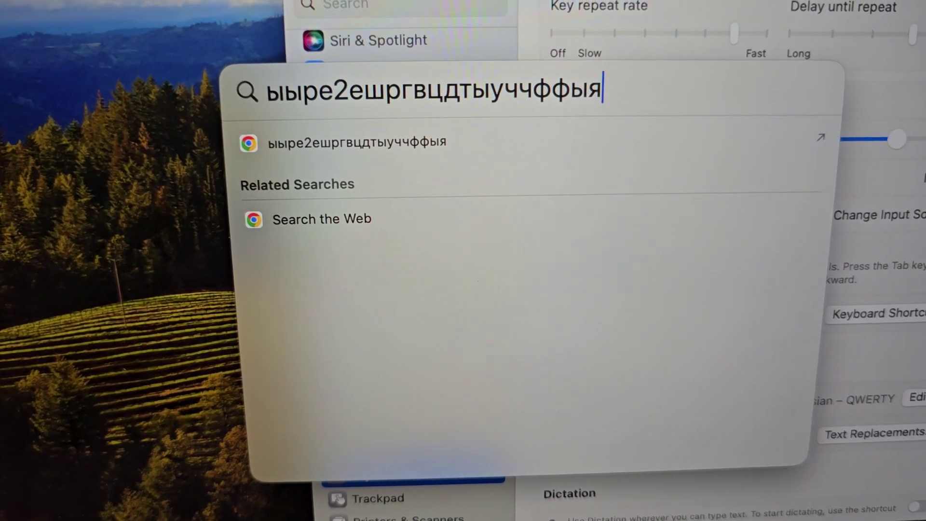
{"action": "key", "text": "BackSpace"}
{"action": "key", "text": "BackSpace"}
{"action": "key", "text": "BackSpace"}
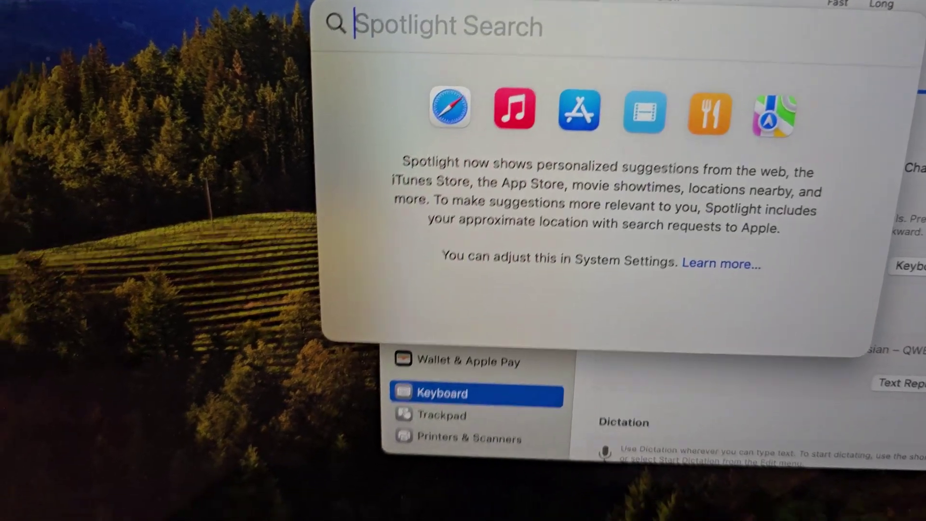